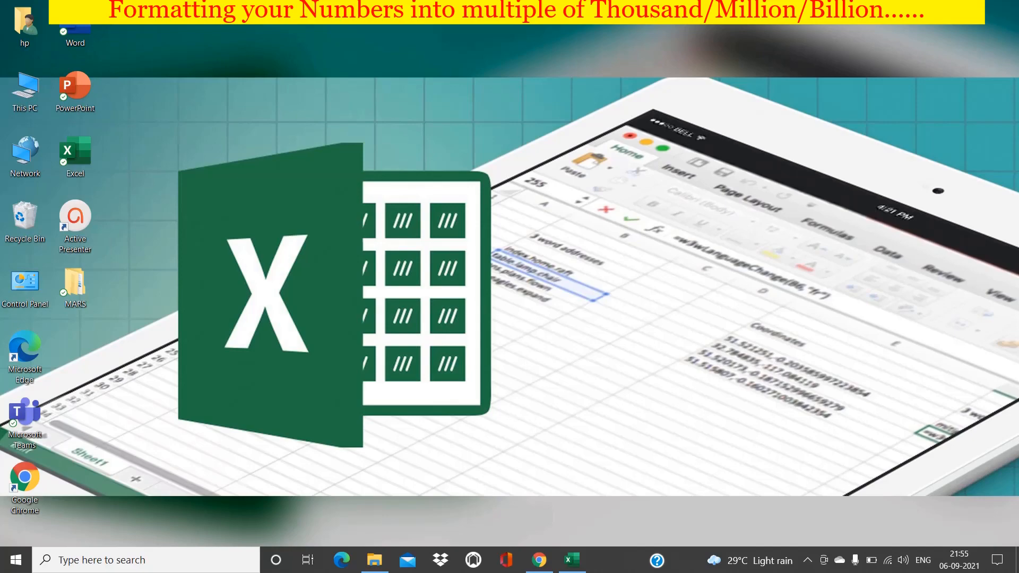
# - Switch to the open Excel workbook and select the first salary in Master Sheet
pyautogui.click(572, 560)
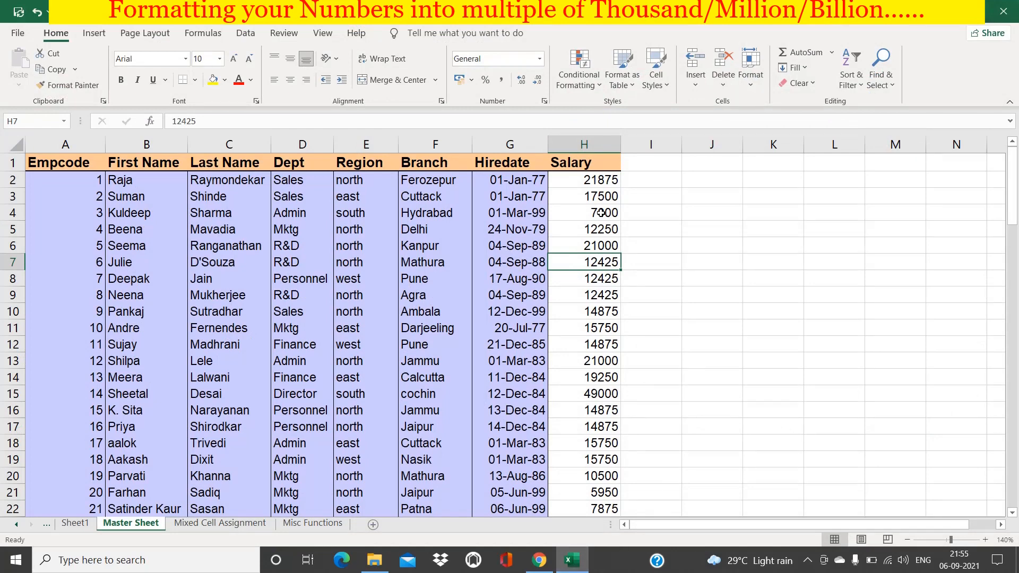
pyautogui.click(593, 180)
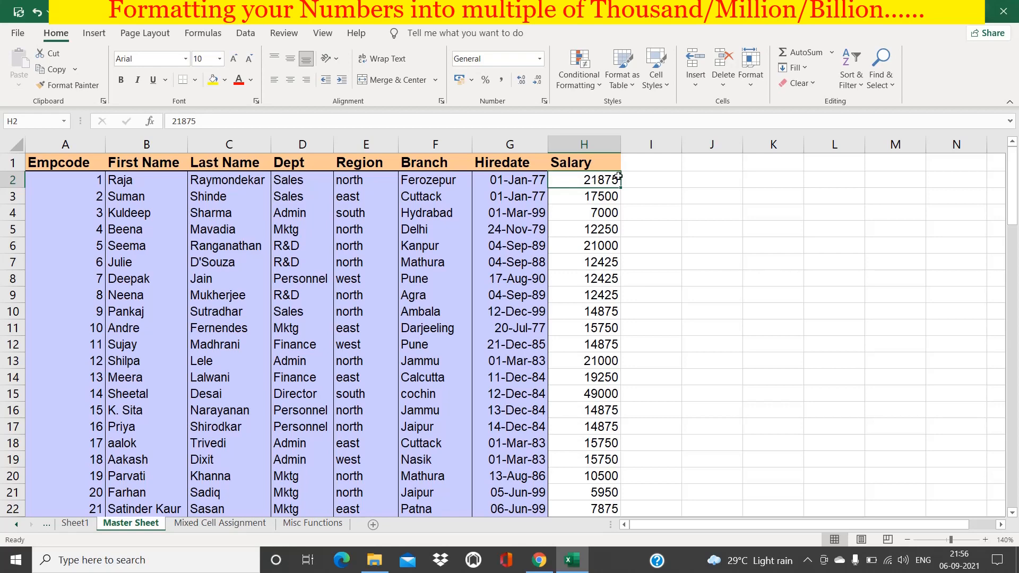
# - Try scaling the first salary with the formula =H2/1000 in cell I2, and clear column I again
pyautogui.click(652, 182)
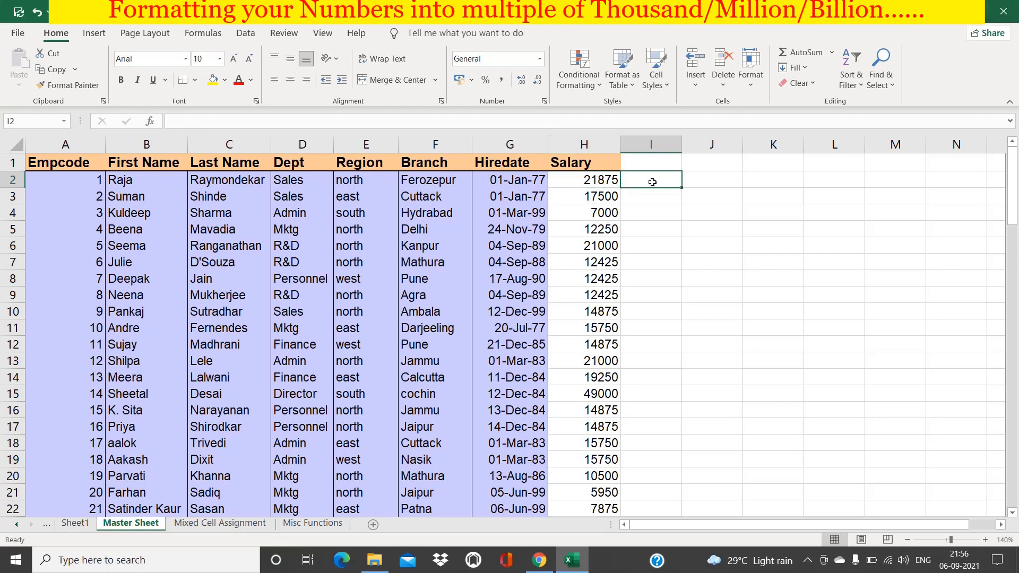
pyautogui.write('=')
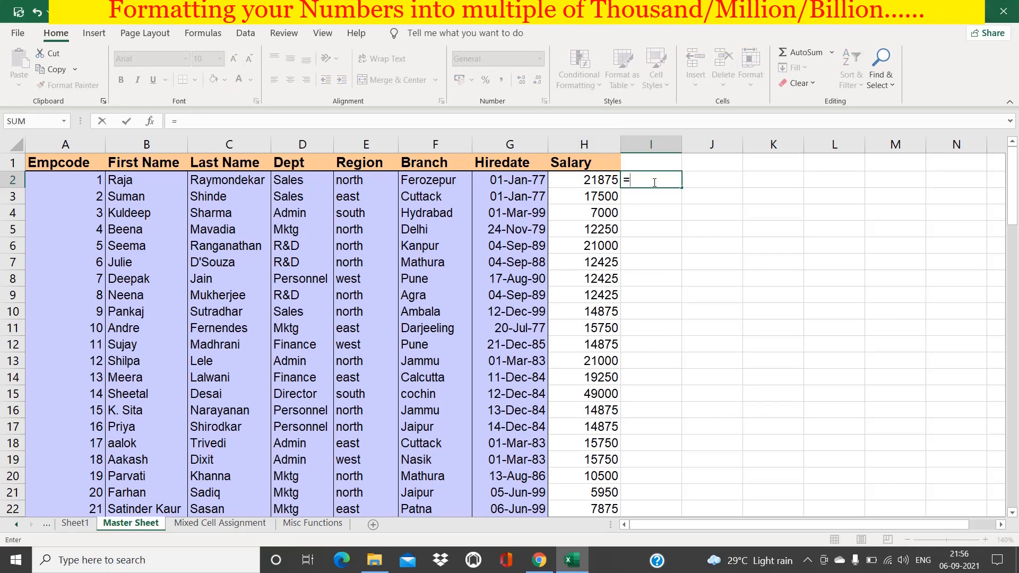
pyautogui.click(597, 180)
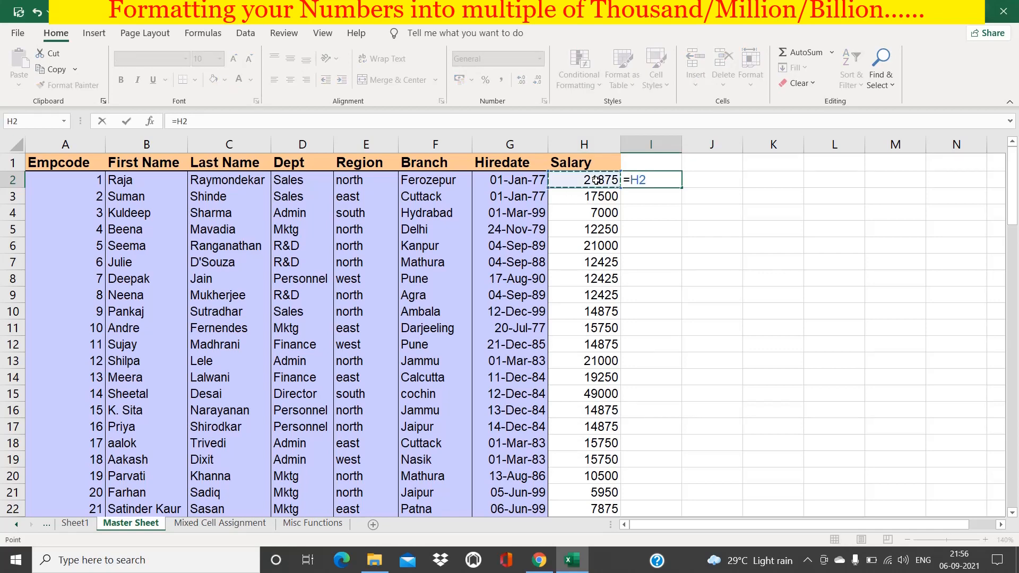
pyautogui.write('/1000')
pyautogui.press('Return')
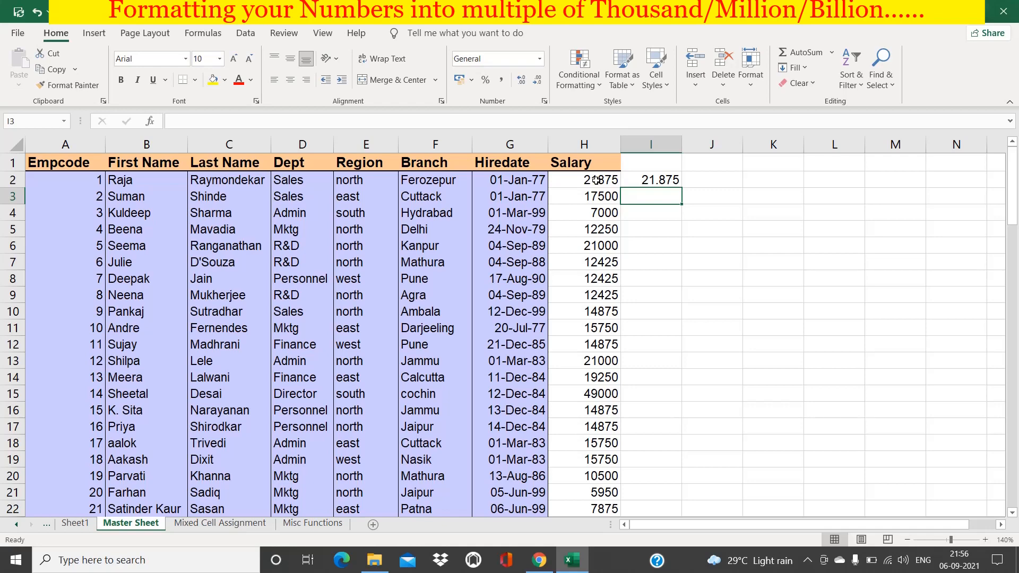
pyautogui.click(651, 145)
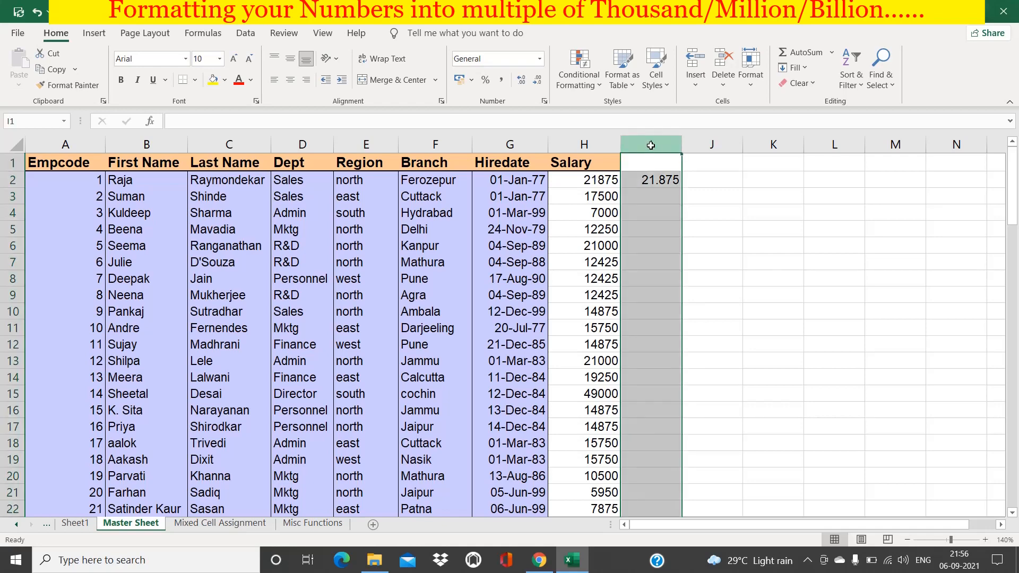
pyautogui.press('Delete')
# - Select all Salary values (H2:H101) and choose the #,##0 code as the base for a custom number format
pyautogui.click(604, 180)
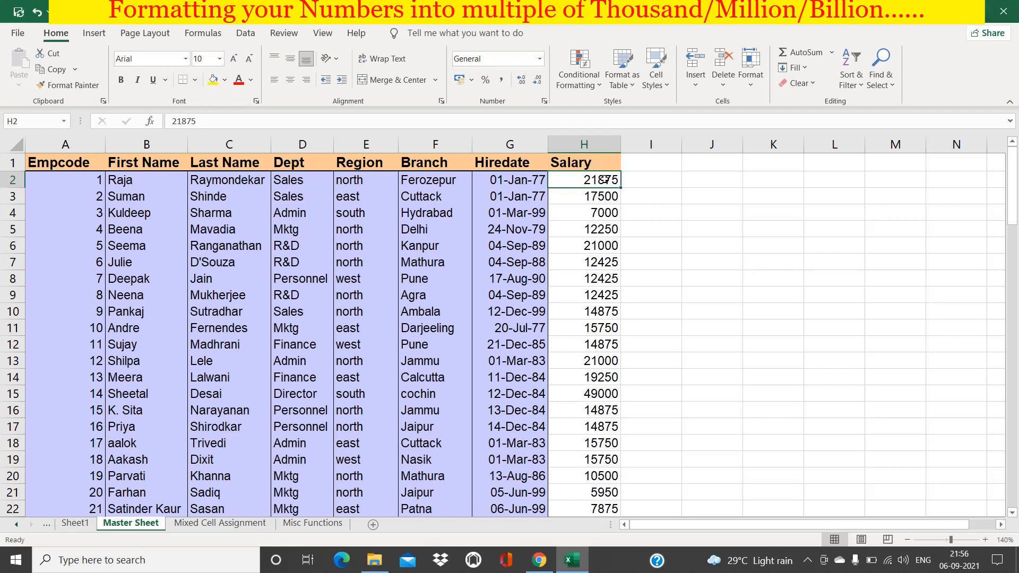
pyautogui.hotkey('ctrl', 'shift', 'Down')
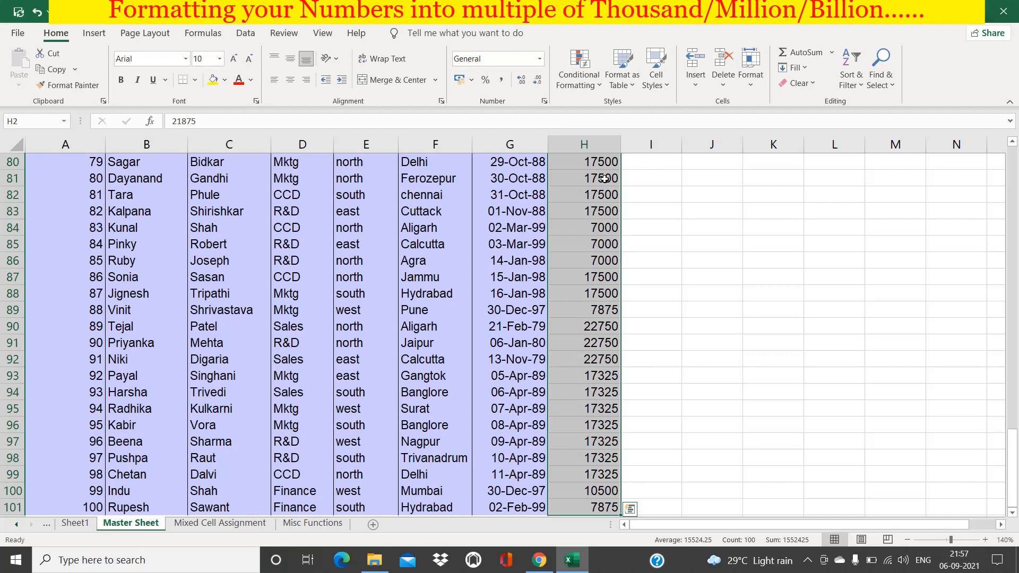
pyautogui.hotkey('ctrl', '1')
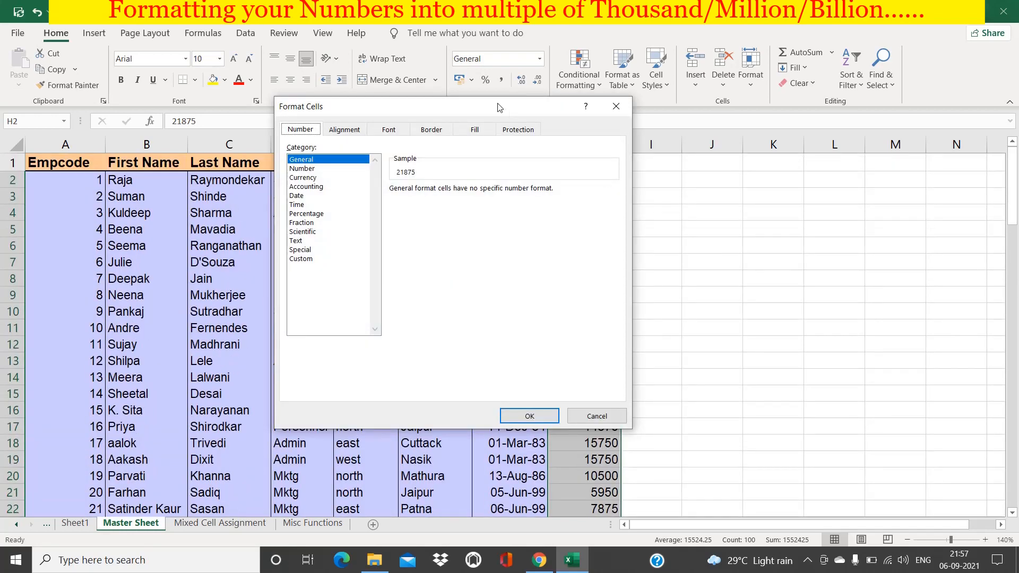
pyautogui.moveTo(488, 112); pyautogui.dragTo(877, 113)
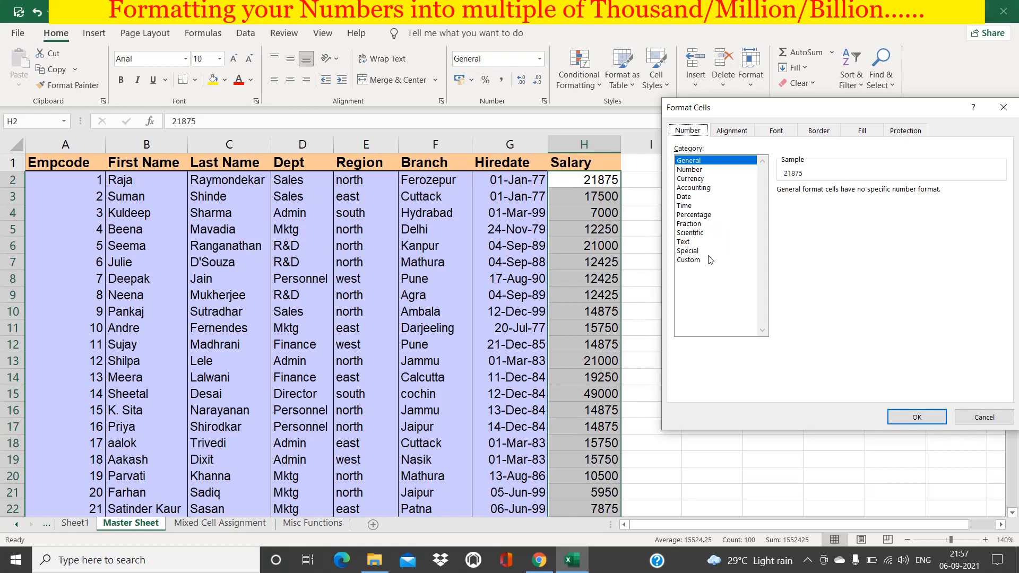
pyautogui.click(691, 262)
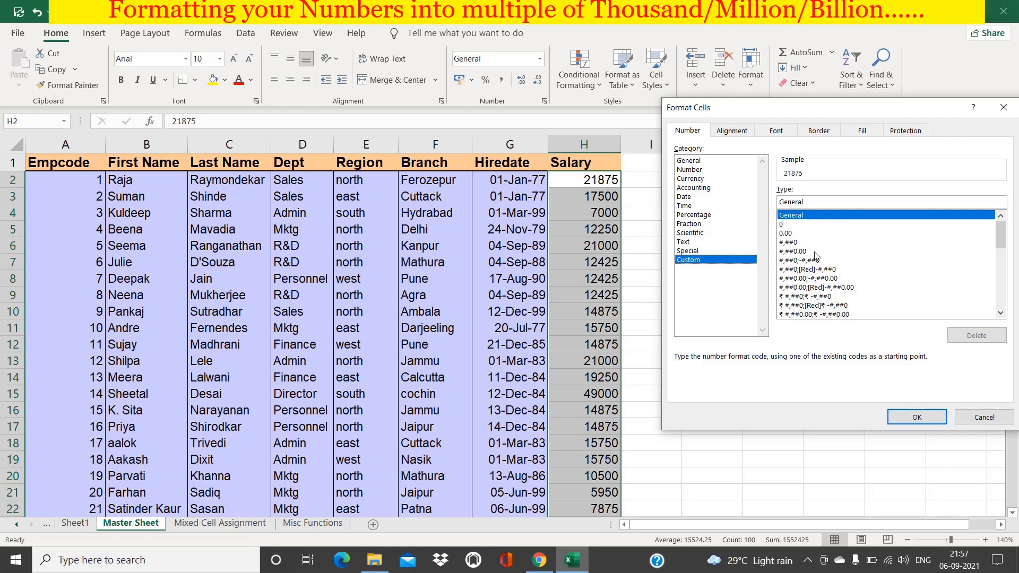
pyautogui.click(792, 242)
pyautogui.click(804, 269)
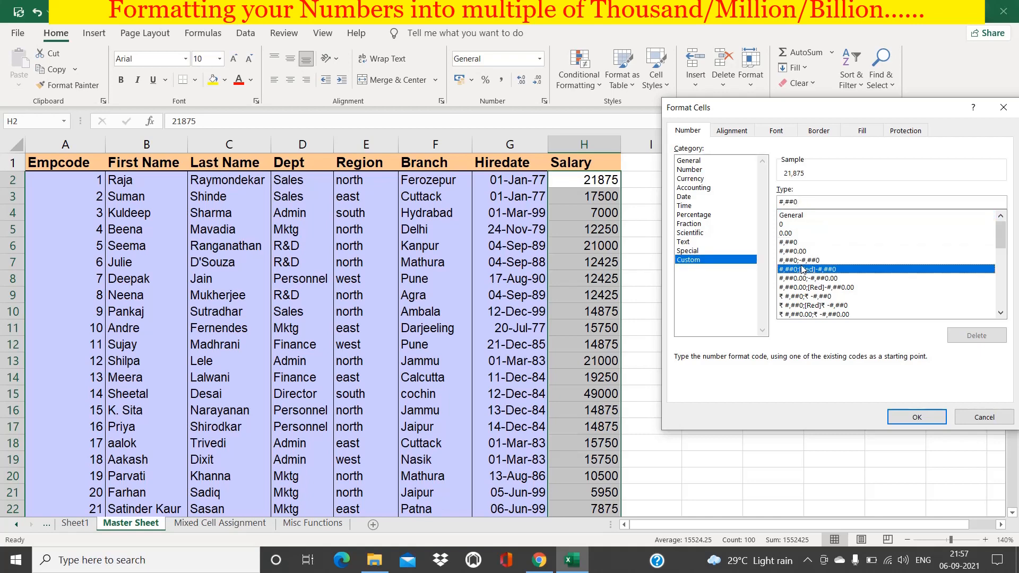
pyautogui.click(820, 278)
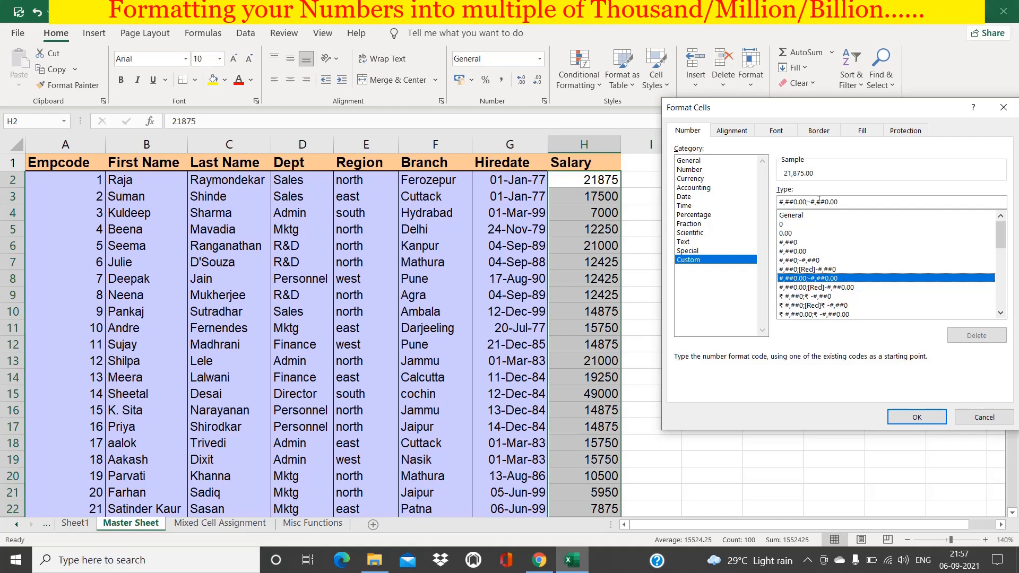
pyautogui.click(793, 243)
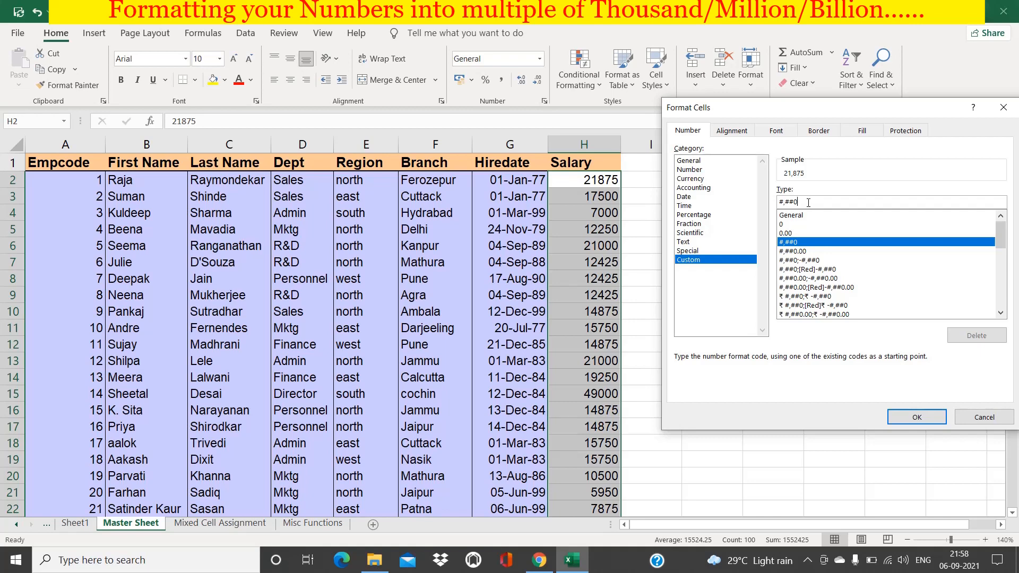
# - Shorten the custom format code to #, and apply it so the salaries display in thousands
pyautogui.press('BackSpace')
pyautogui.press('BackSpace')
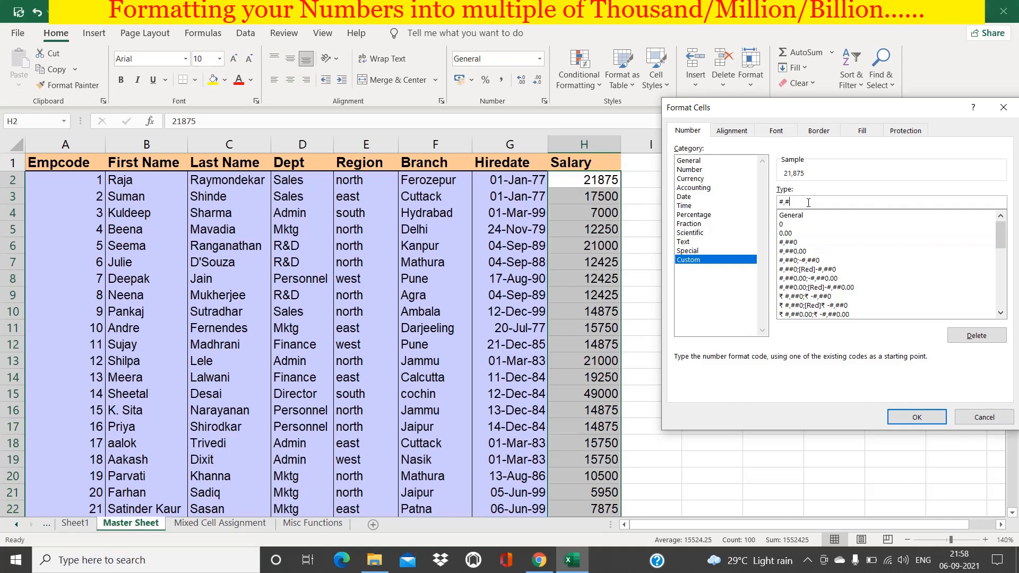
pyautogui.press('BackSpace')
pyautogui.press('BackSpace')
pyautogui.write(',')
pyautogui.press('BackSpace')
pyautogui.write('#,')
pyautogui.press('BackSpace')
pyautogui.press('BackSpace')
pyautogui.press('BackSpace')
pyautogui.write(',')
pyautogui.click(904, 420)
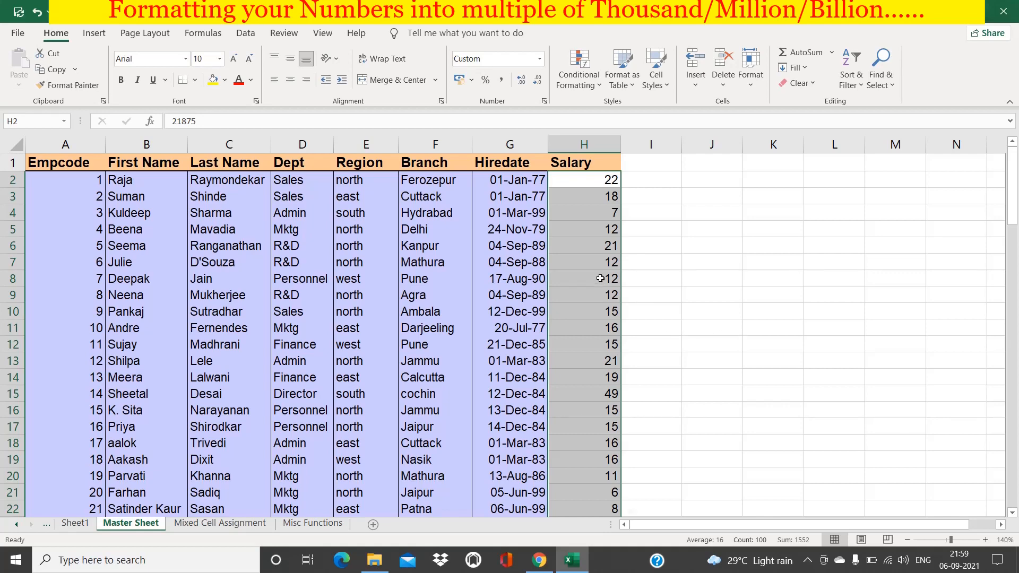
# - Inspect several formatted Salary cells to compare their displayed figures with the underlying values
pyautogui.click(600, 279)
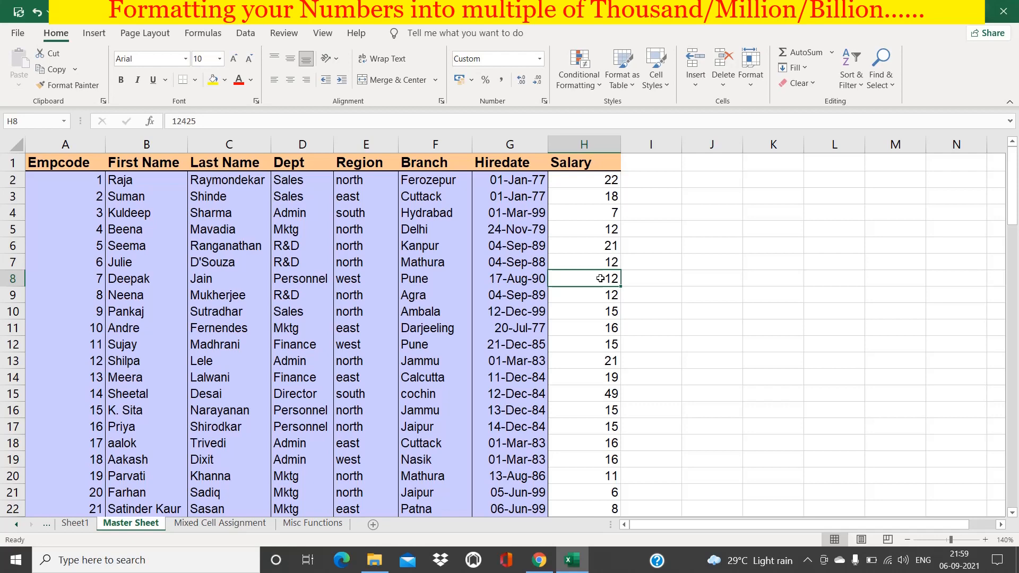
pyautogui.click(609, 328)
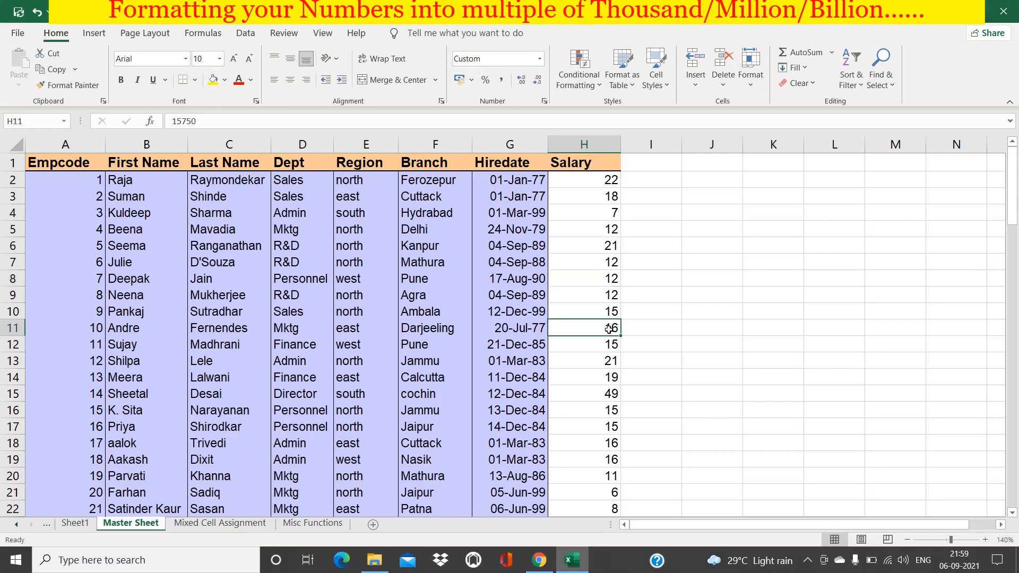
pyautogui.click(600, 229)
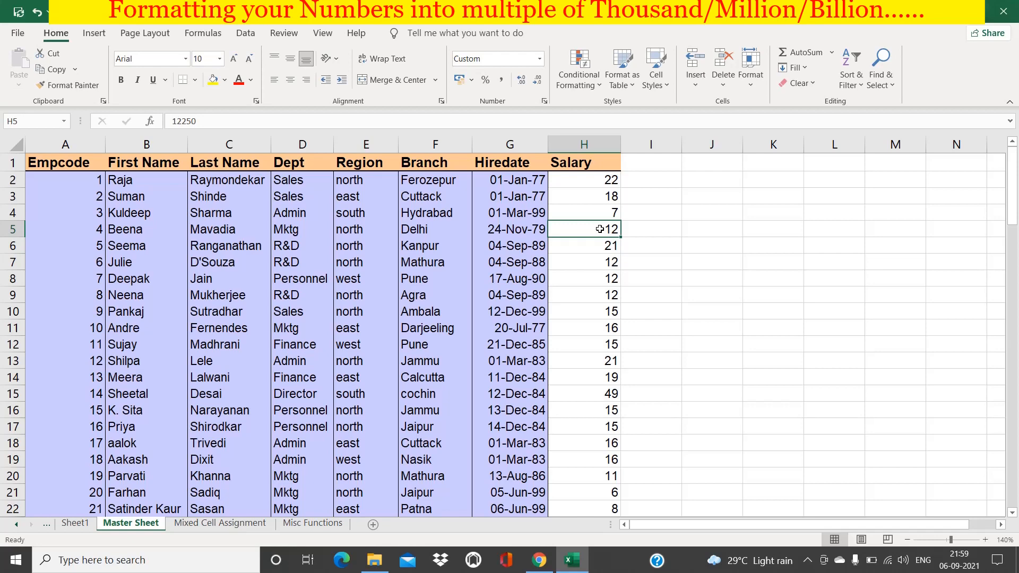
# - Reset the number format of all Salary values (H2:H101) to General
pyautogui.click(611, 180)
pyautogui.hotkey('ctrl', 'shift', 'Down')
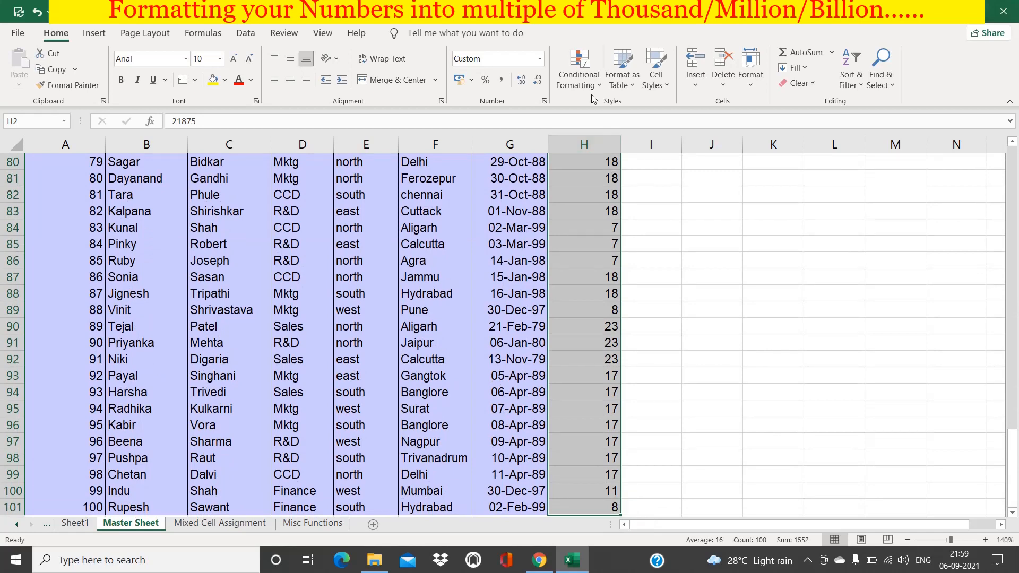
pyautogui.click(540, 61)
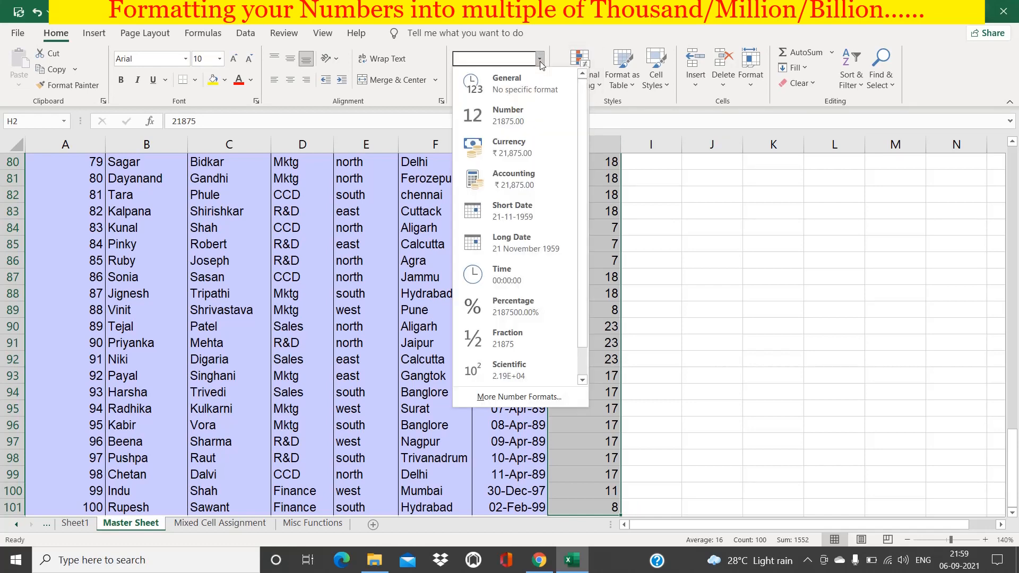
pyautogui.click(524, 84)
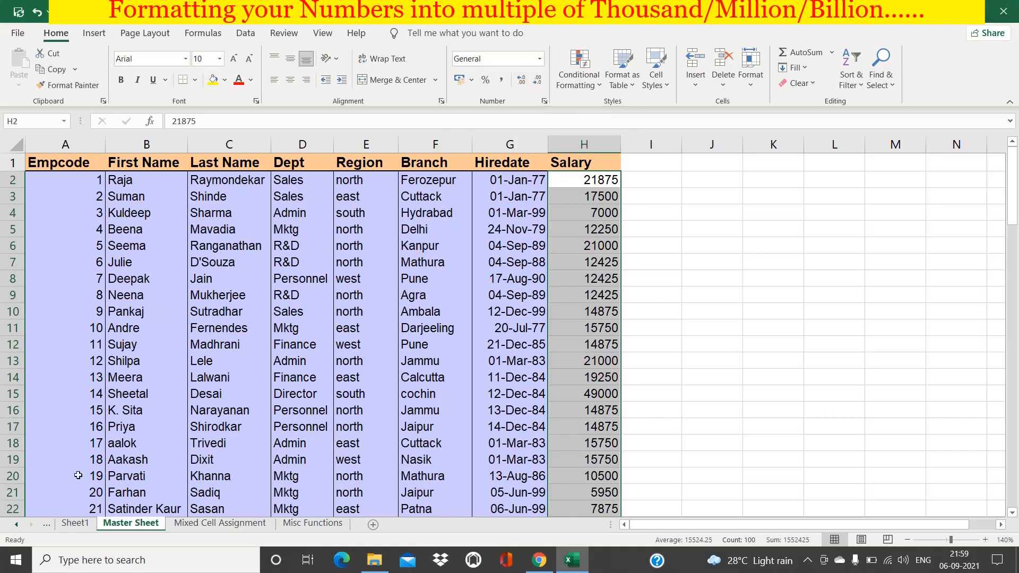
# - Select the Sum of Salary values including the grand total (B4:B12) in the pivot table on Sheet1
pyautogui.click(74, 524)
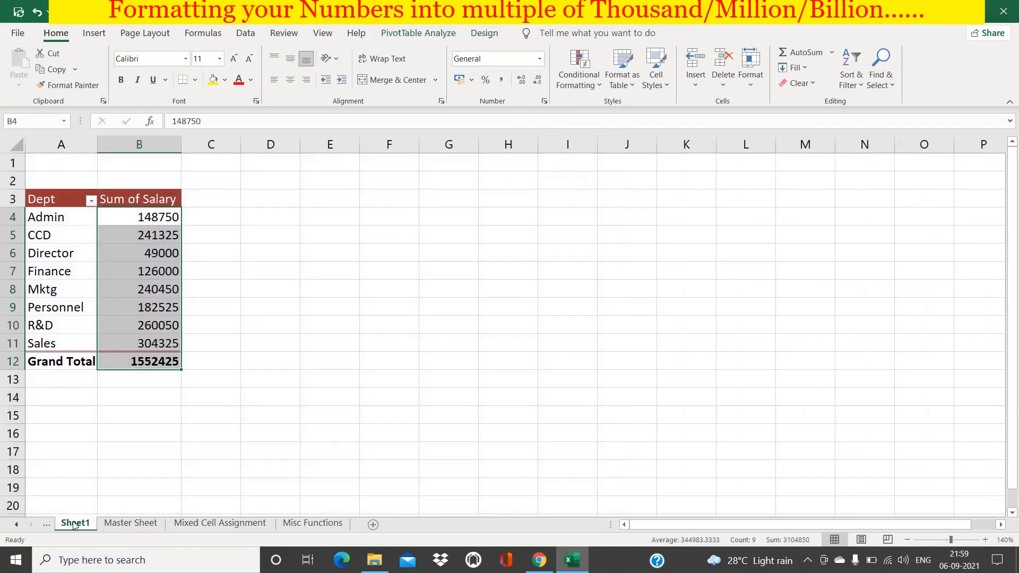
pyautogui.click(167, 270)
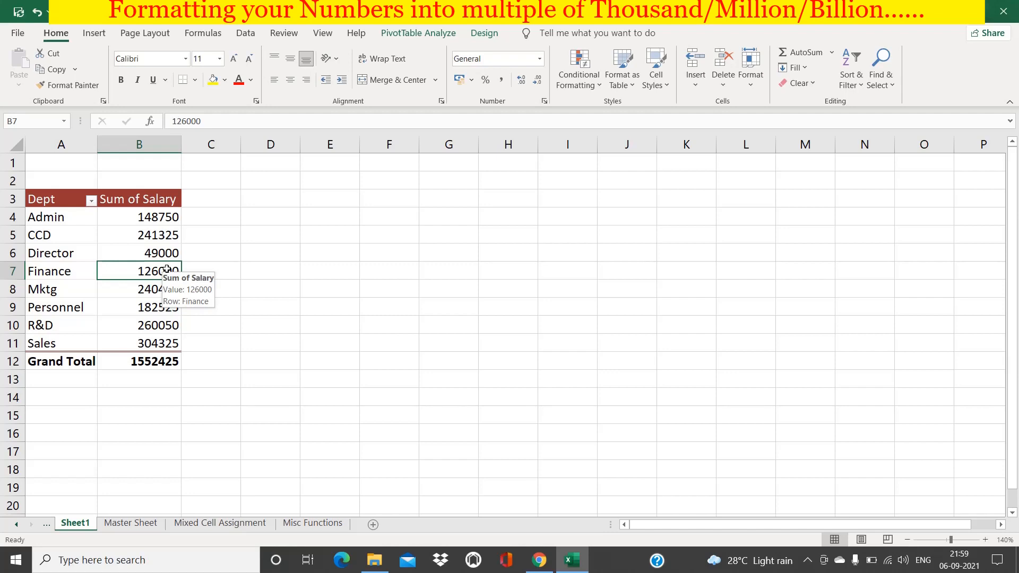
pyautogui.click(166, 215)
pyautogui.hotkey('shift', 'Down')
pyautogui.hotkey('shift', 'Down')
pyautogui.hotkey('shift', 'Down')
pyautogui.hotkey('shift', 'Down')
pyautogui.hotkey('shift', 'Down')
pyautogui.hotkey('shift', 'Down')
pyautogui.hotkey('shift', 'Down')
pyautogui.hotkey('shift', 'Down')
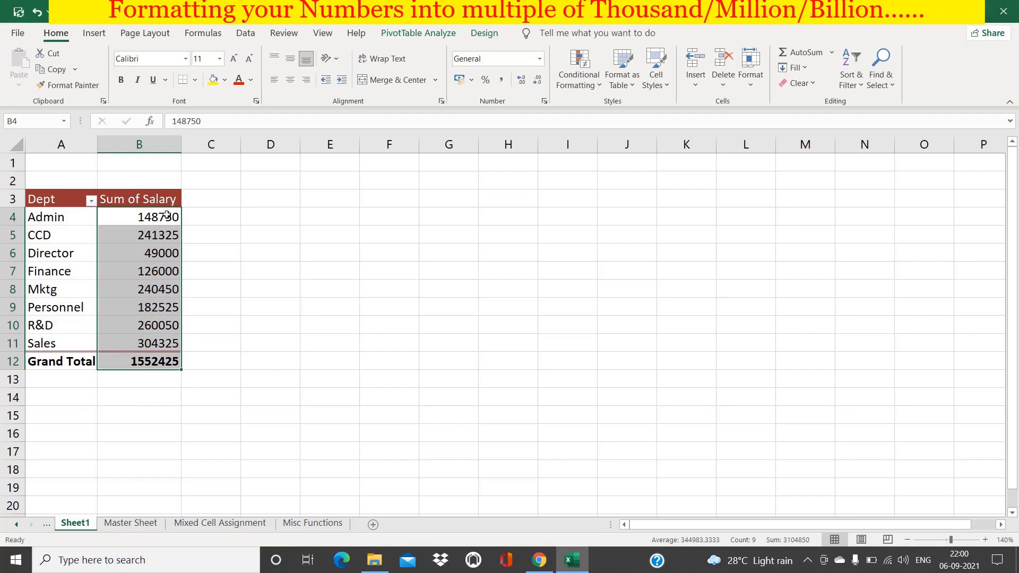
# - Apply a custom number format to the selected pivot values, shortening #,##0 to #, to display them in thousands
pyautogui.hotkey('ctrl', '1')
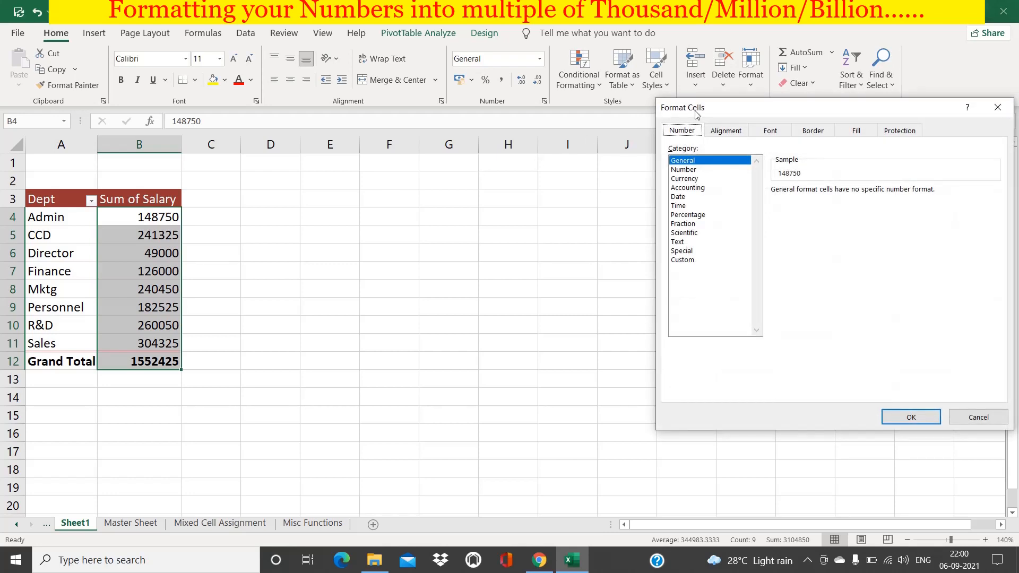
pyautogui.moveTo(696, 114); pyautogui.dragTo(281, 136)
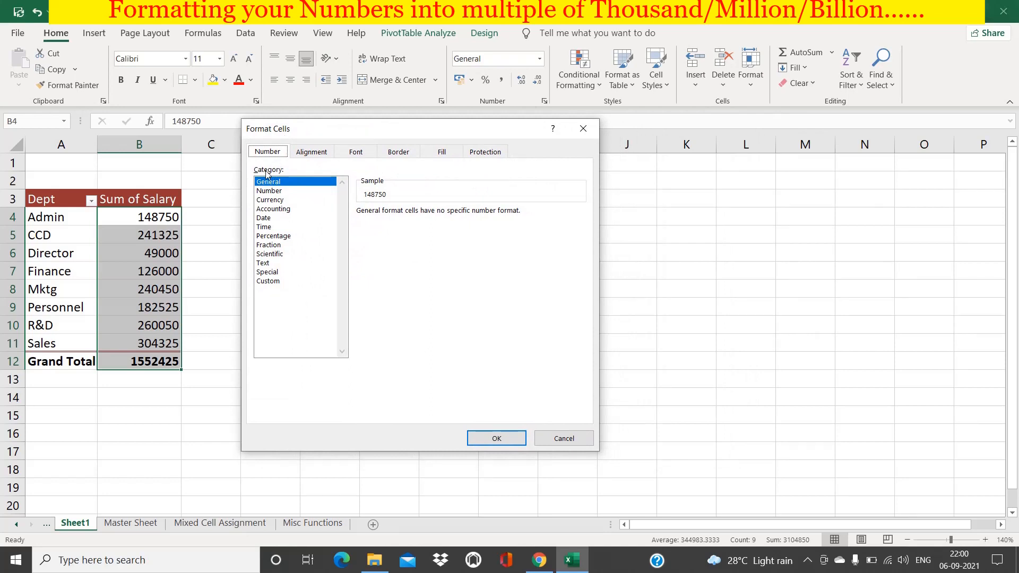
pyautogui.click(270, 282)
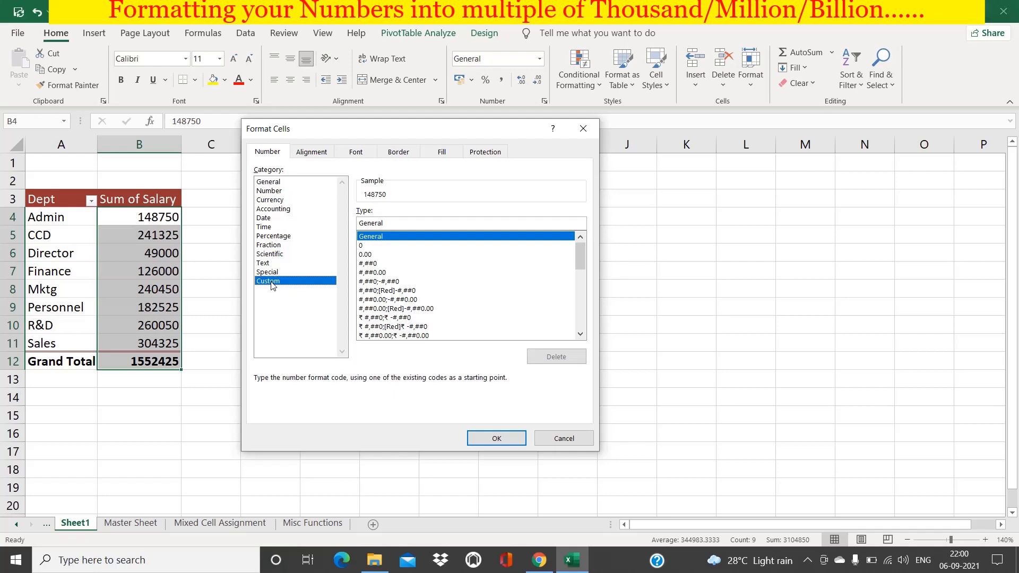
pyautogui.click(377, 264)
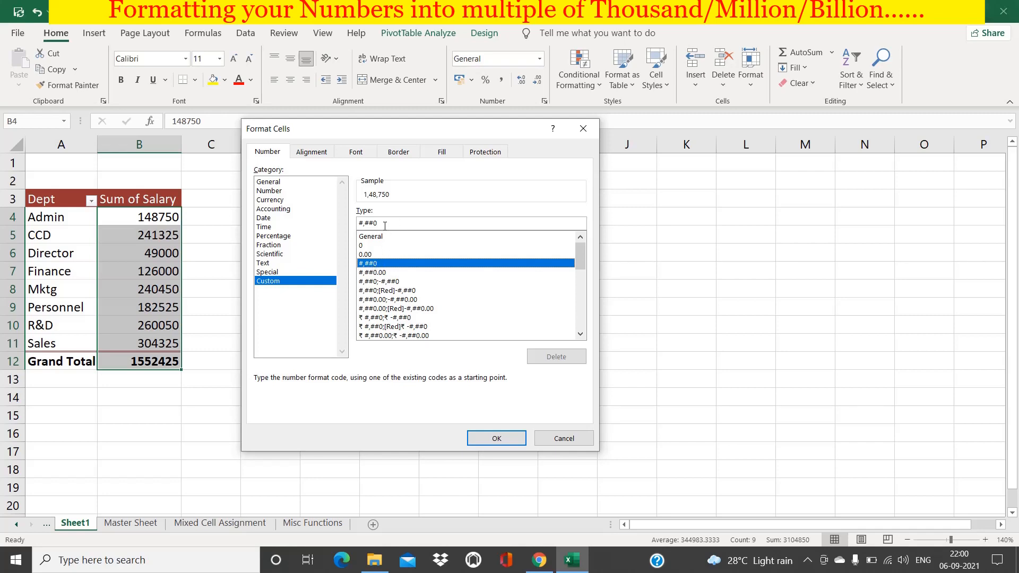
pyautogui.press('BackSpace')
pyautogui.press('BackSpace')
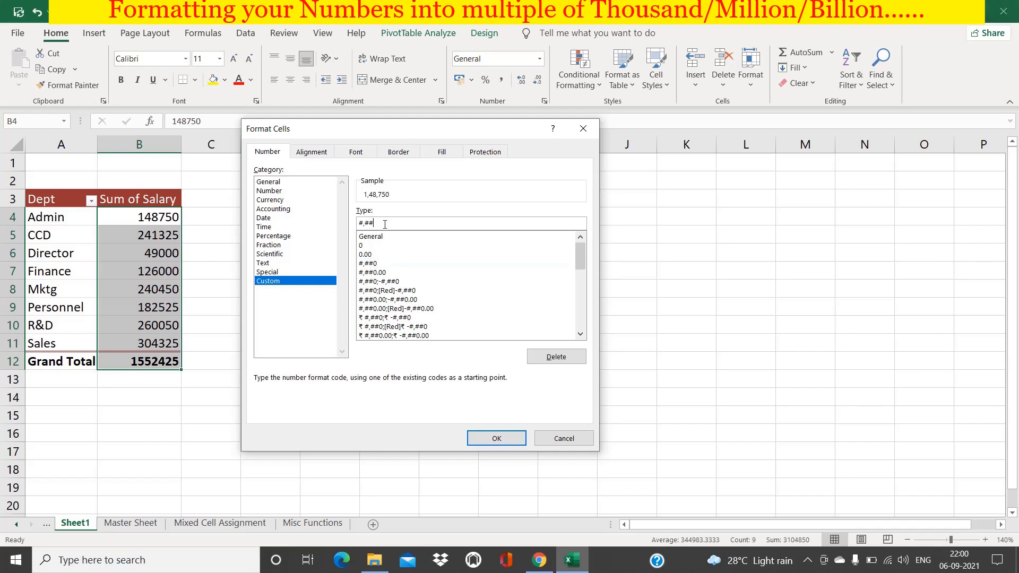
pyautogui.press('BackSpace')
pyautogui.click(481, 441)
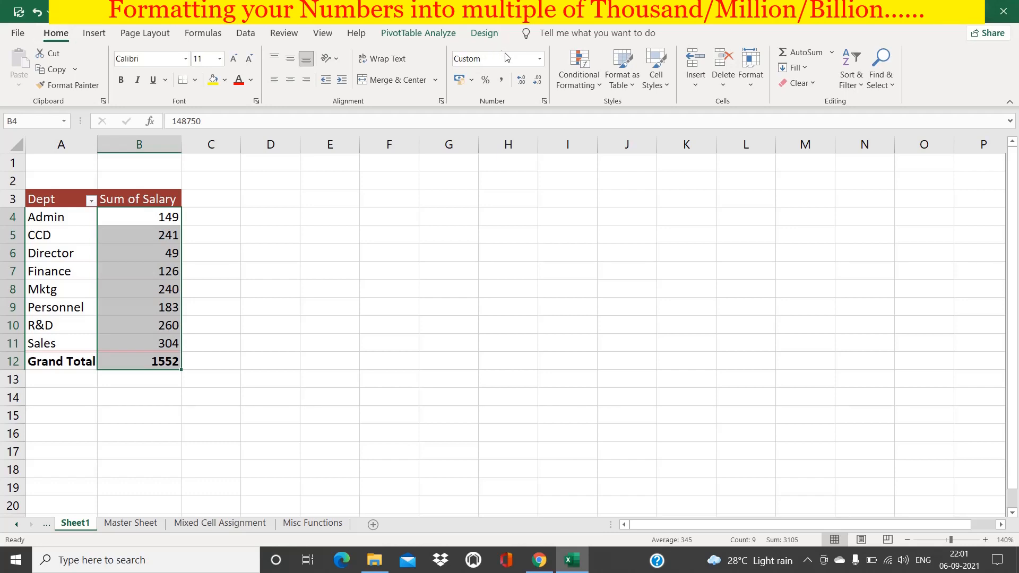
# - Review the available number formats and inspect the underlying value of the Director department's salary total
pyautogui.click(539, 59)
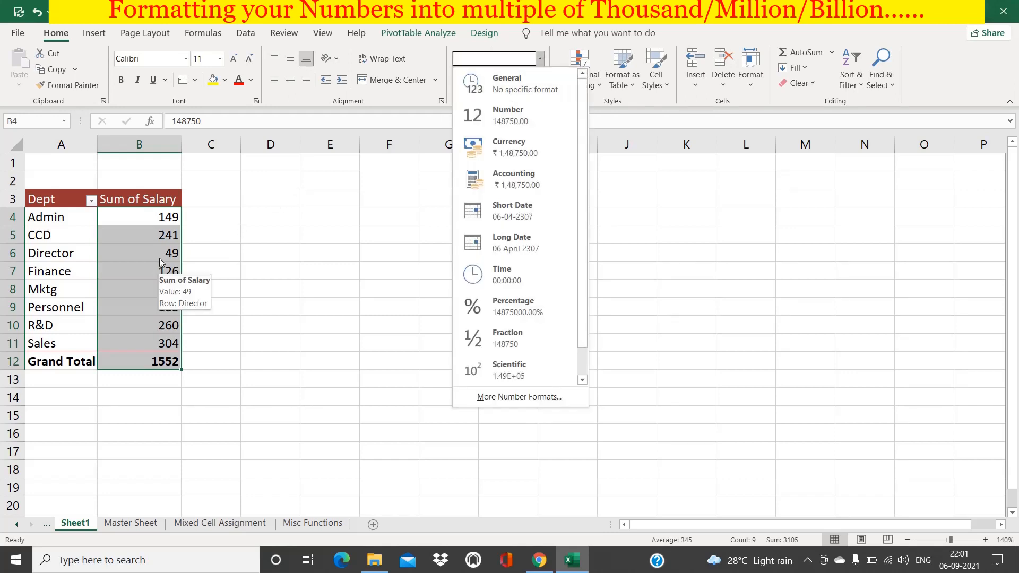
pyautogui.click(281, 252)
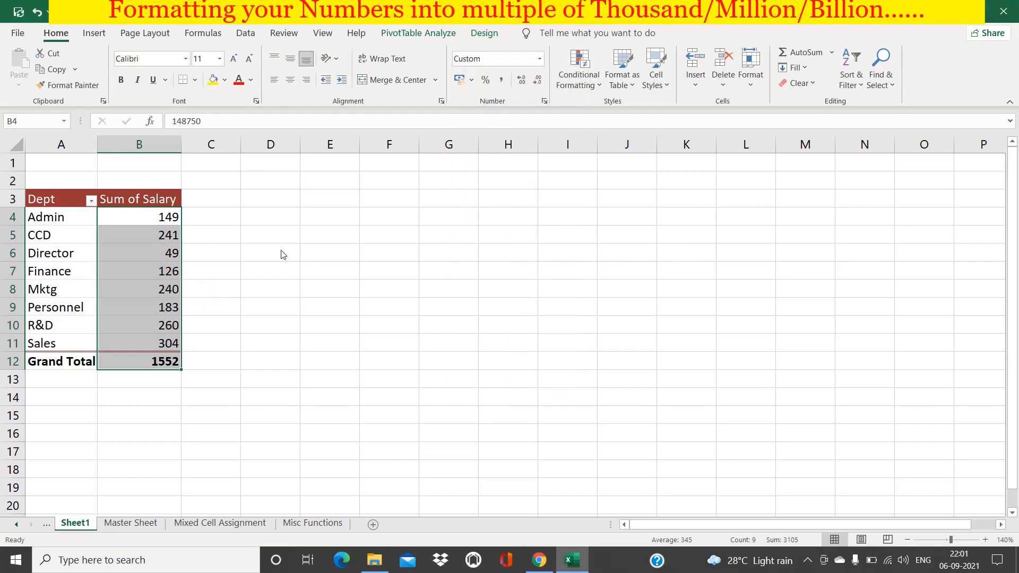
pyautogui.click(172, 259)
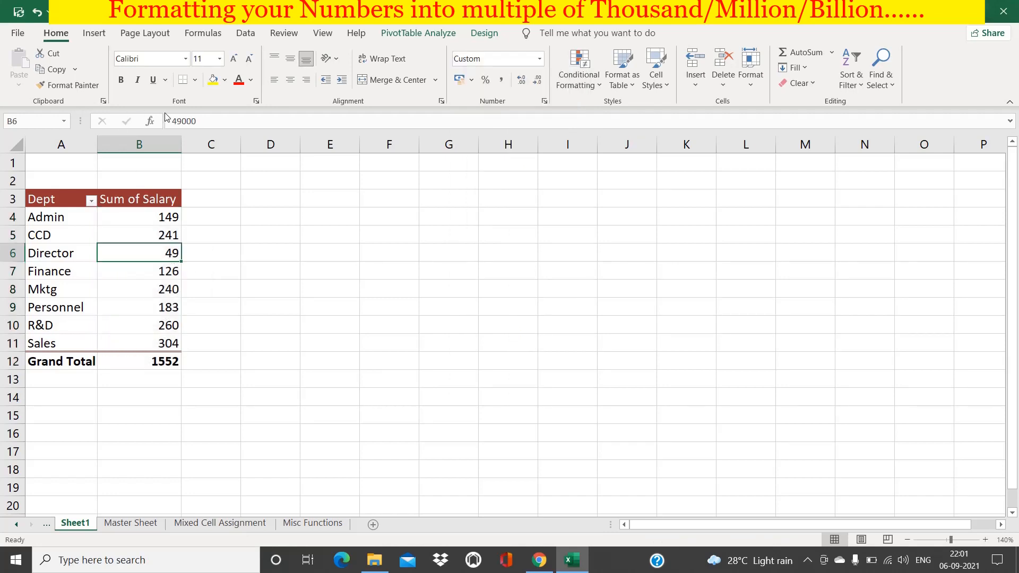
# - Inspect the underlying salary totals of the Admin, Mktg, R&D, CCD and Finance departments in the pivot table
pyautogui.click(157, 212)
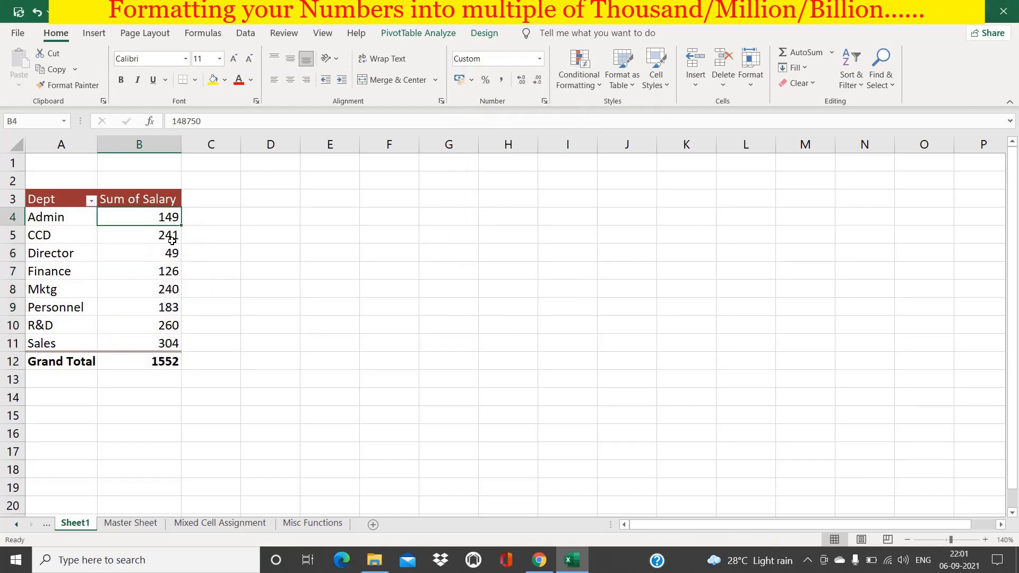
pyautogui.click(154, 291)
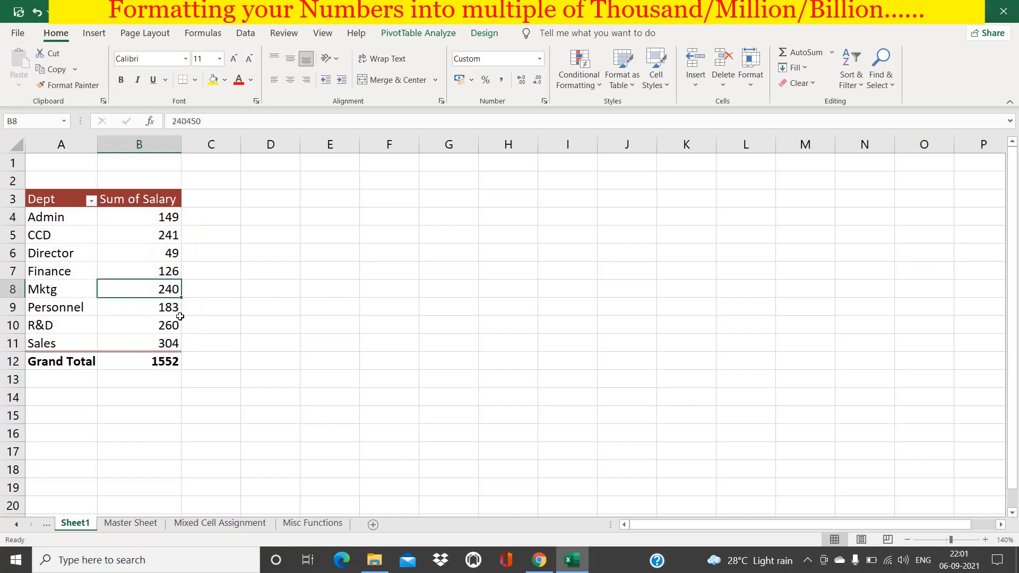
pyautogui.click(169, 326)
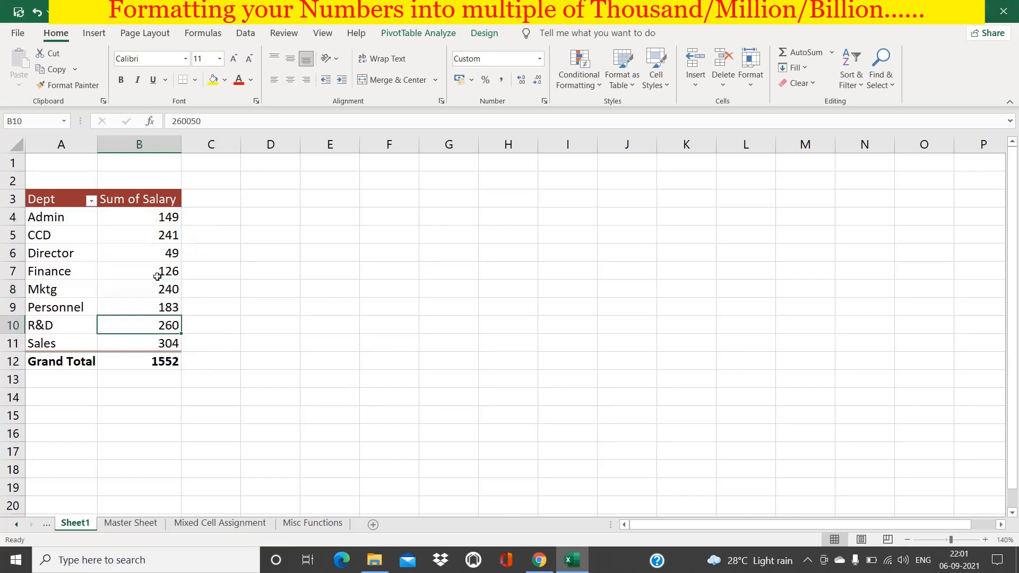
pyautogui.click(157, 236)
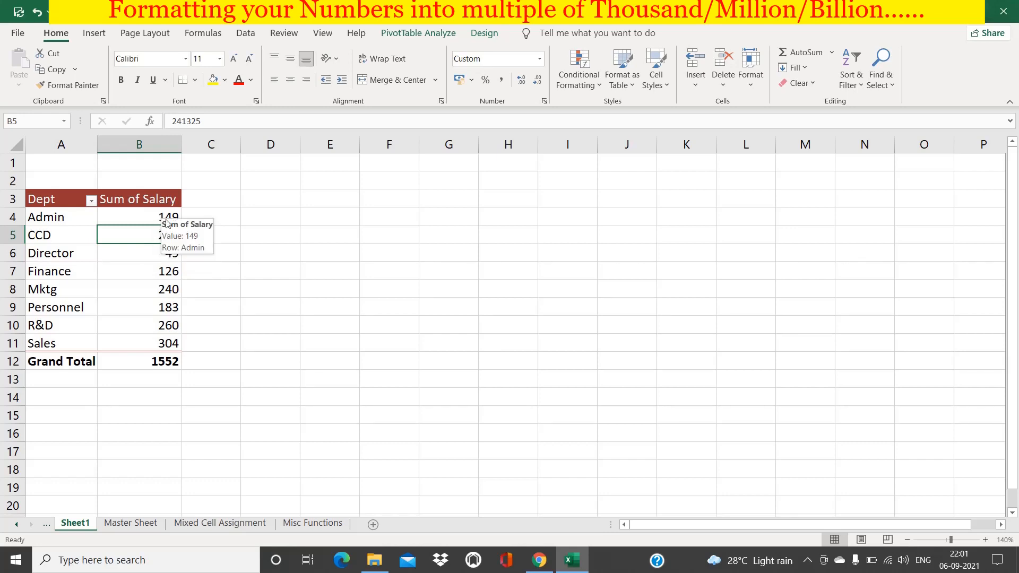
pyautogui.click(154, 273)
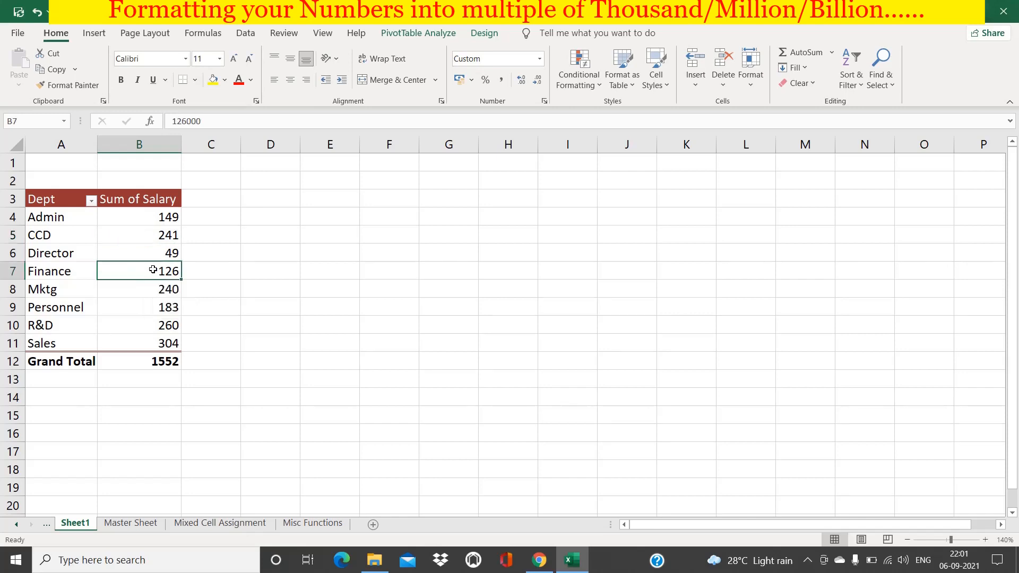
pyautogui.click(153, 236)
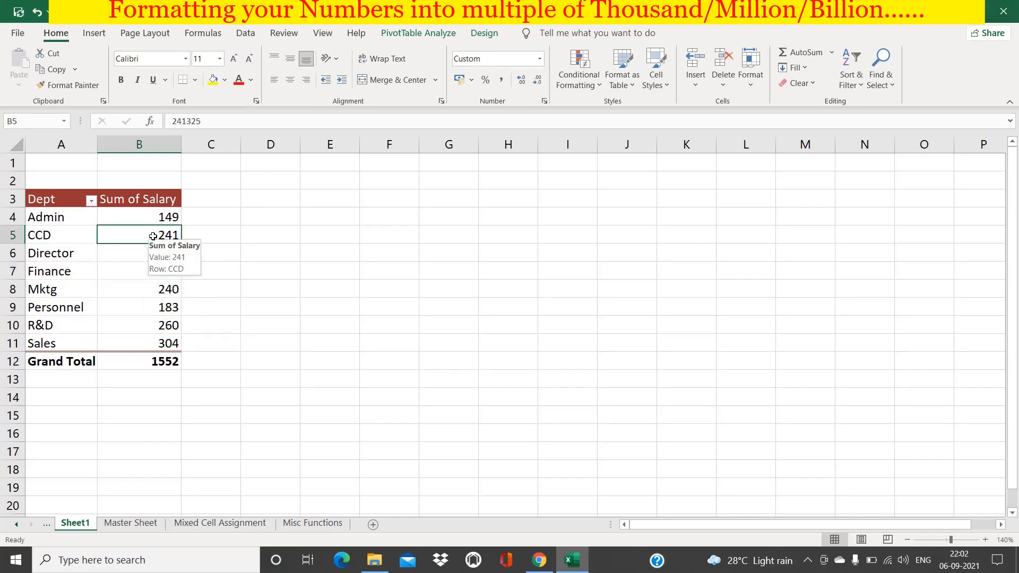